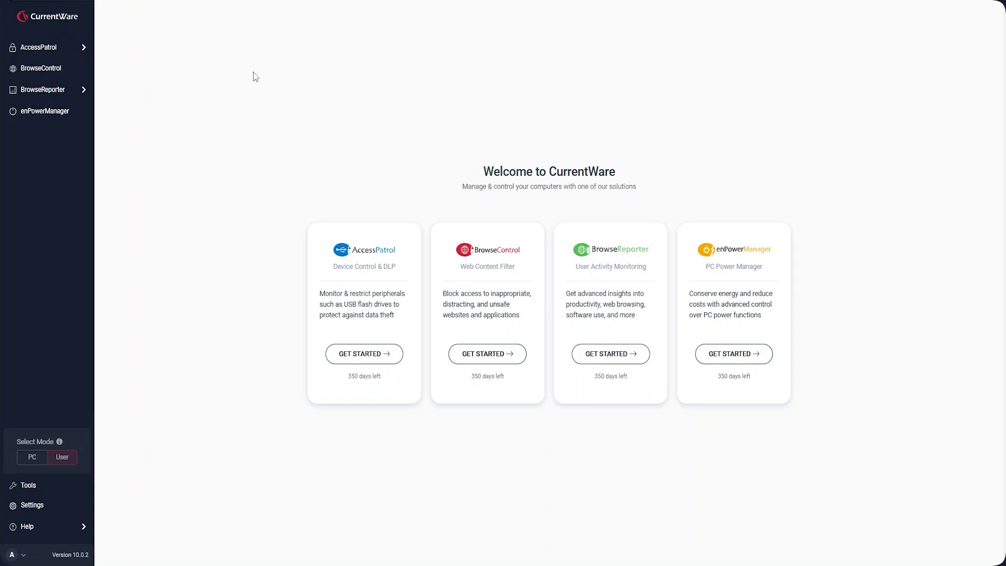
Step: Go to Settings > Operators to show the operator table with permissions and 2FA status
{"action": "left_click", "coordinate": [52, 512]}
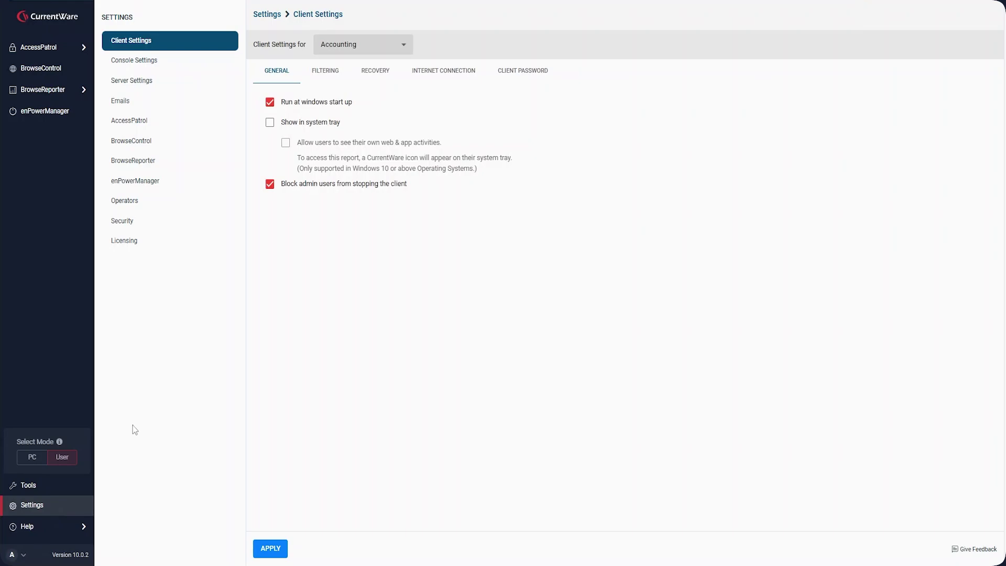
{"action": "left_click", "coordinate": [132, 205]}
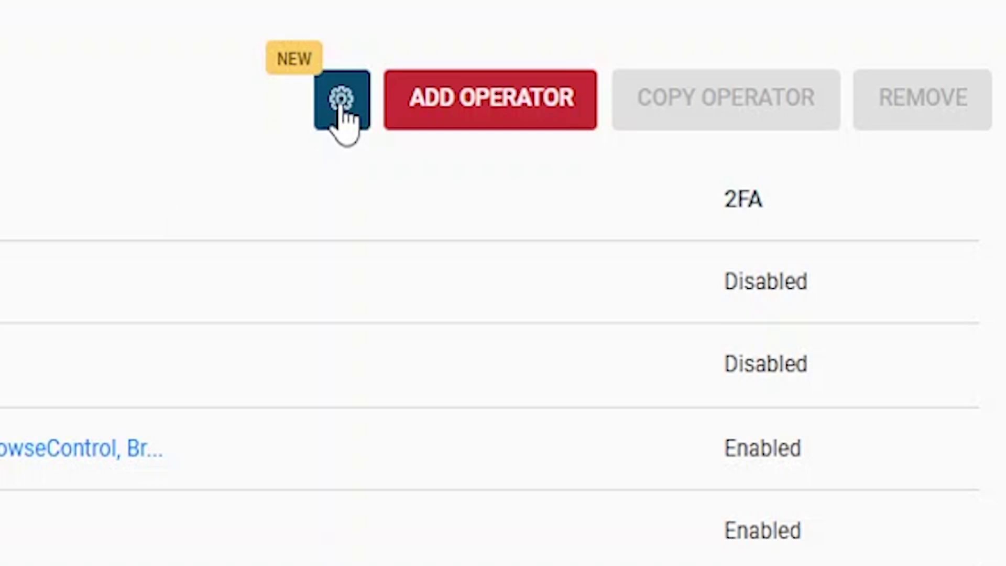
Step: Enable Operator Access Isolation in the settings shared by all operators and apply it
{"action": "left_click", "coordinate": [341, 100]}
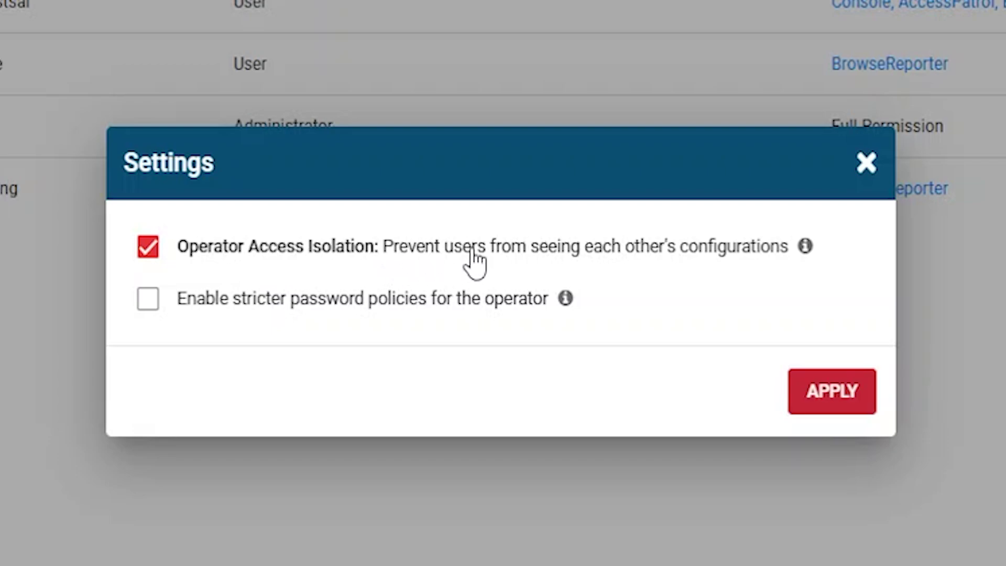
{"action": "left_click", "coordinate": [831, 391]}
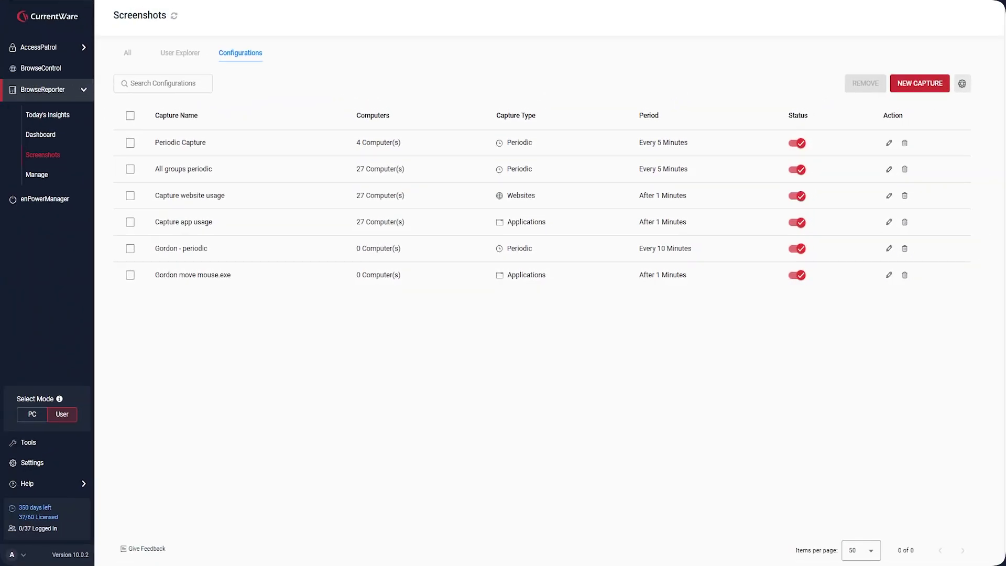